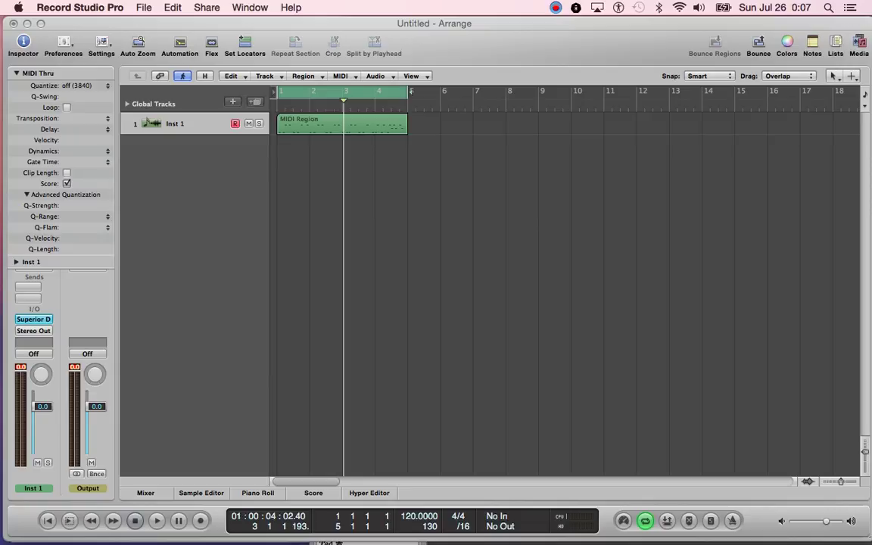
- Collapse the MIDI Thru parameters and open the Superior Drummer plug-in window on its Grooves page
click(16, 74)
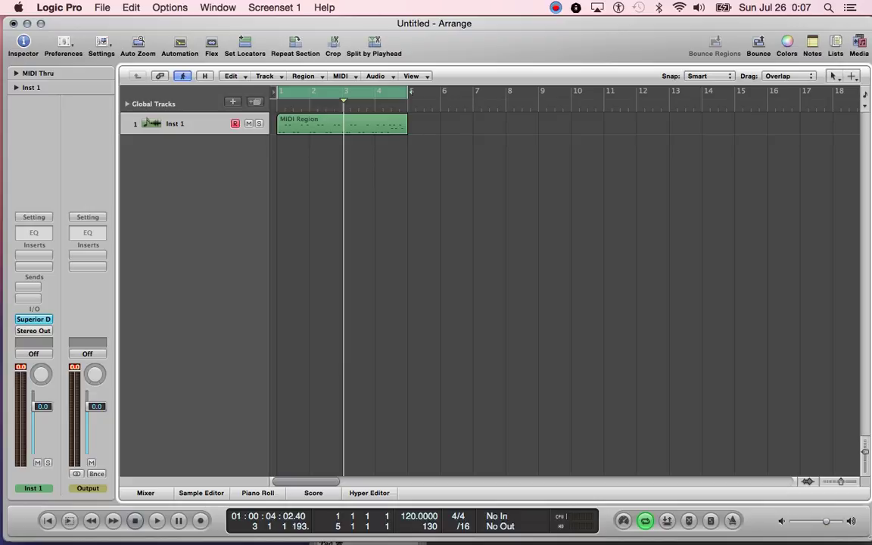
key(v)
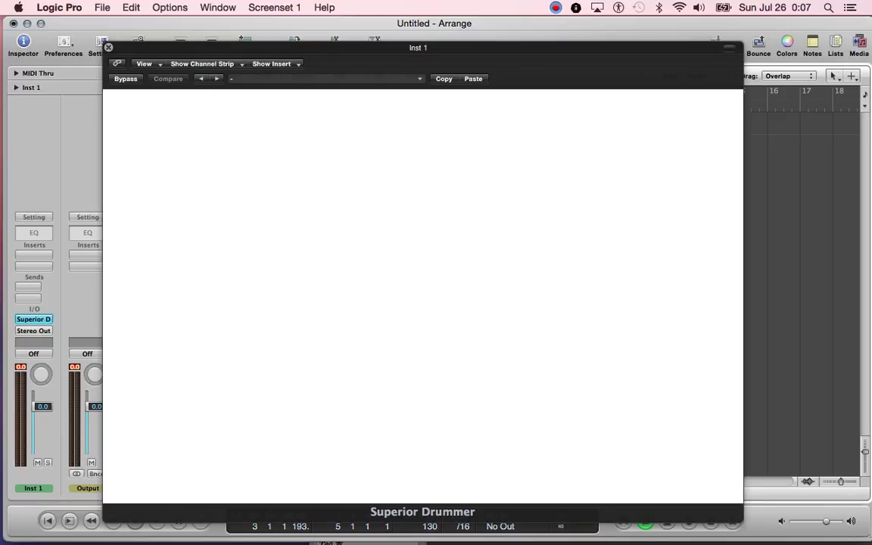
click(202, 100)
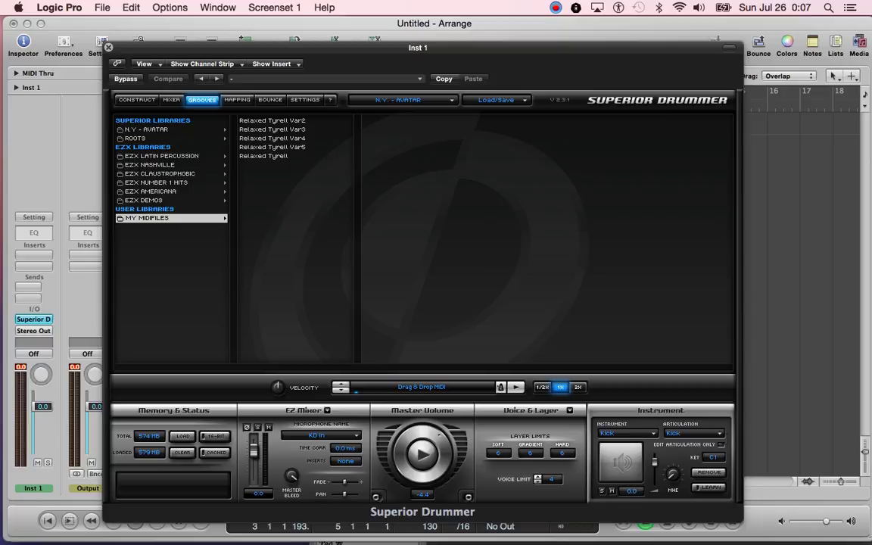
- Preview Variation 03 from N.Y. Avatar, Straight 4/4, Song 01 75 BPM, Hats Closed Variations, and show the My MIDIFILES user library
click(171, 130)
click(293, 139)
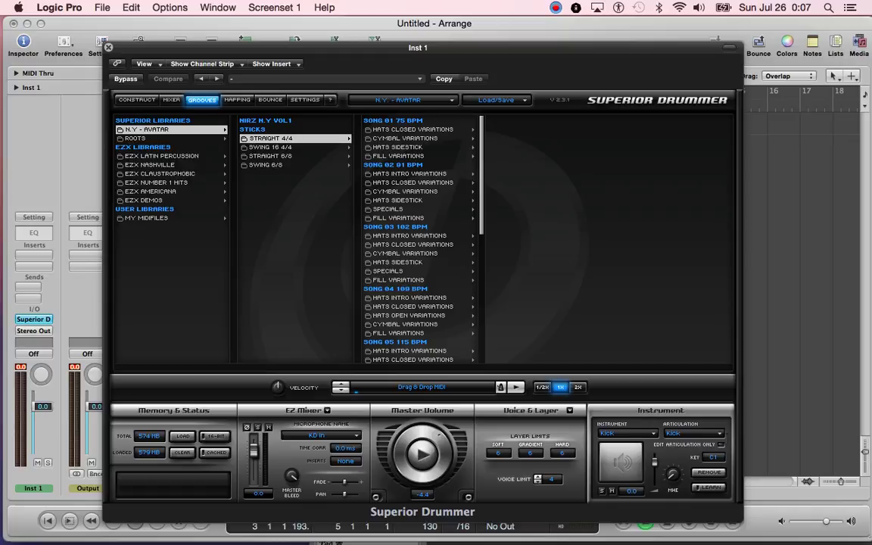
click(414, 130)
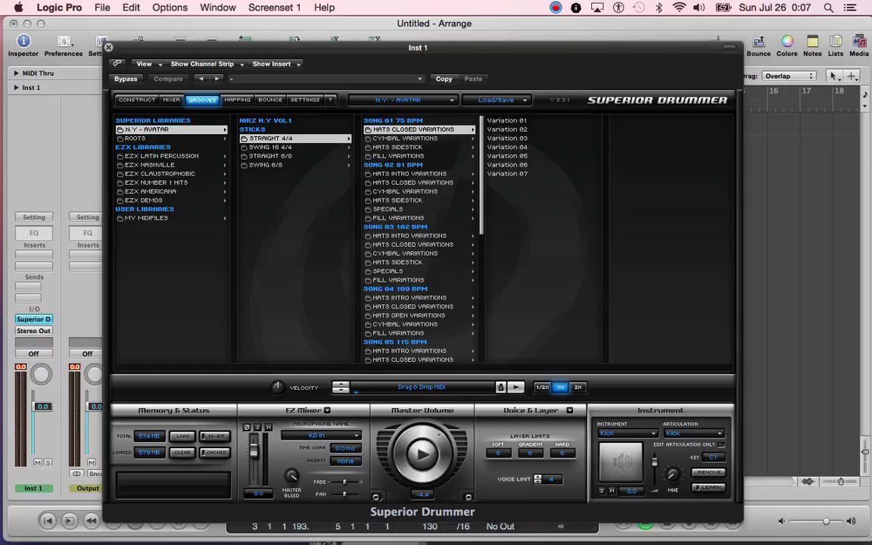
double_click(509, 139)
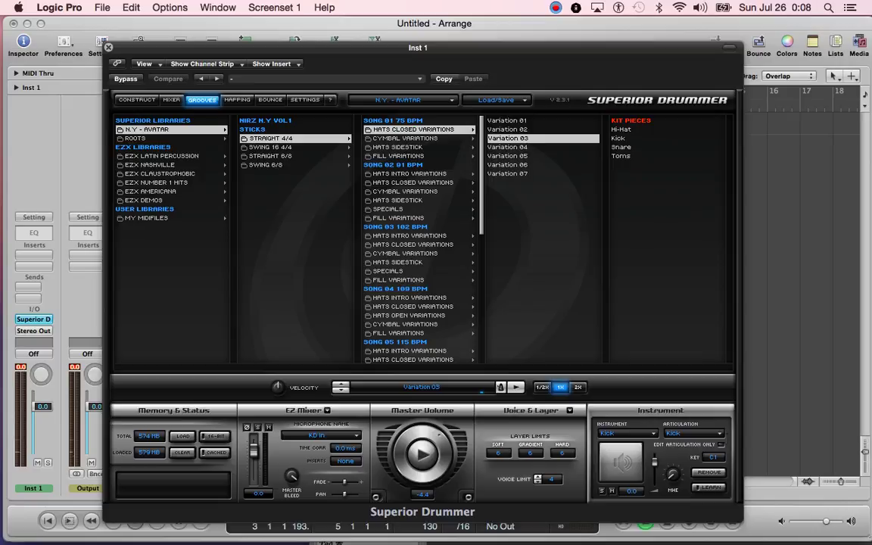
key(space)
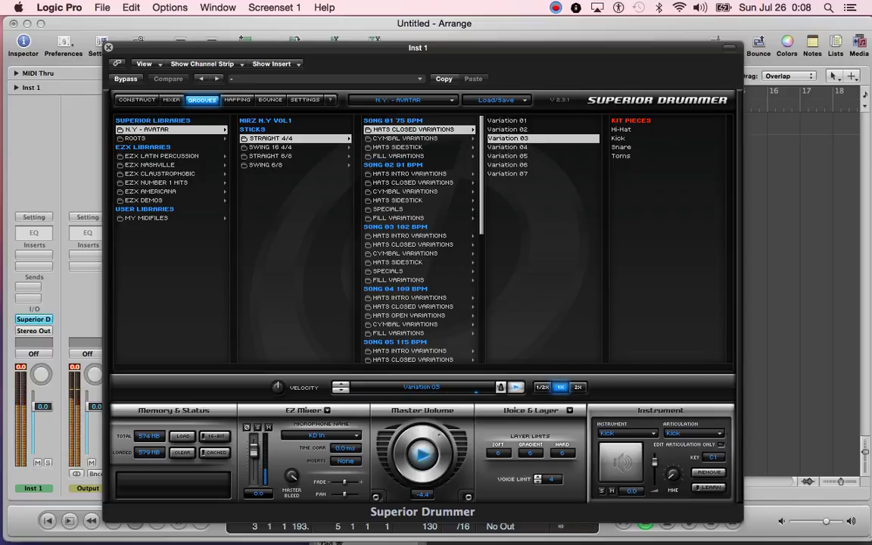
key(space)
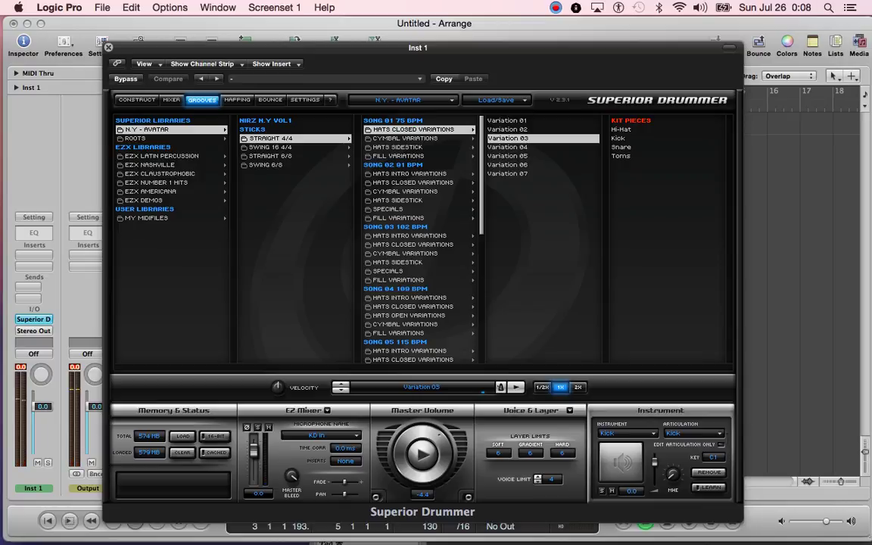
click(147, 218)
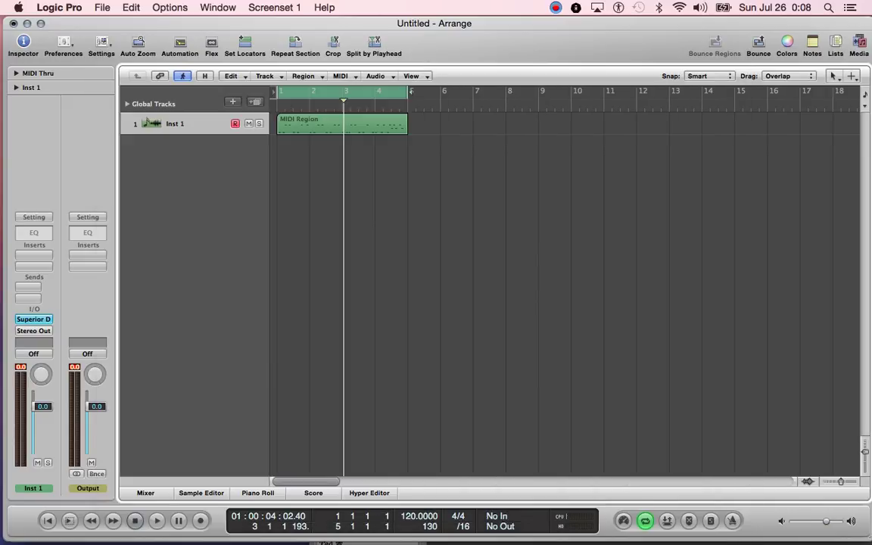
- Open the MIDI region on the Inst 1 track in the Piano Roll and return the playhead to bar 1
click(341, 124)
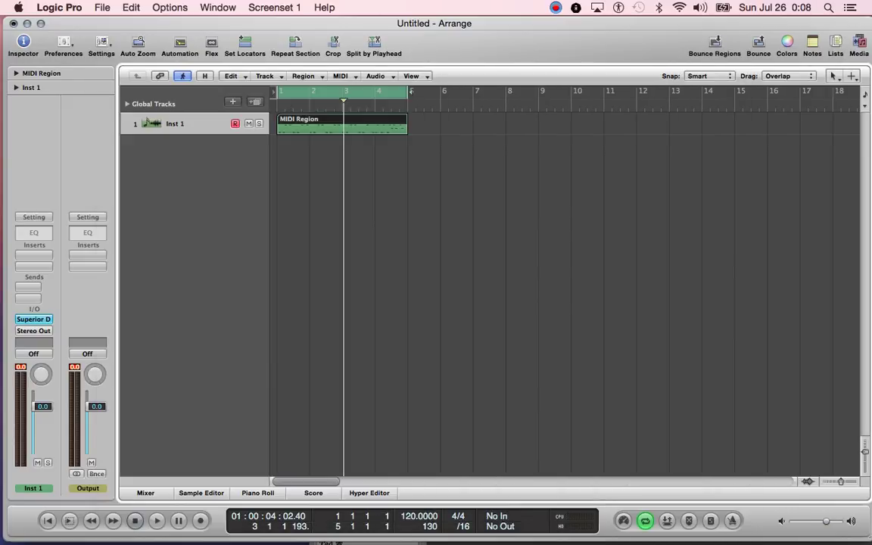
key(p)
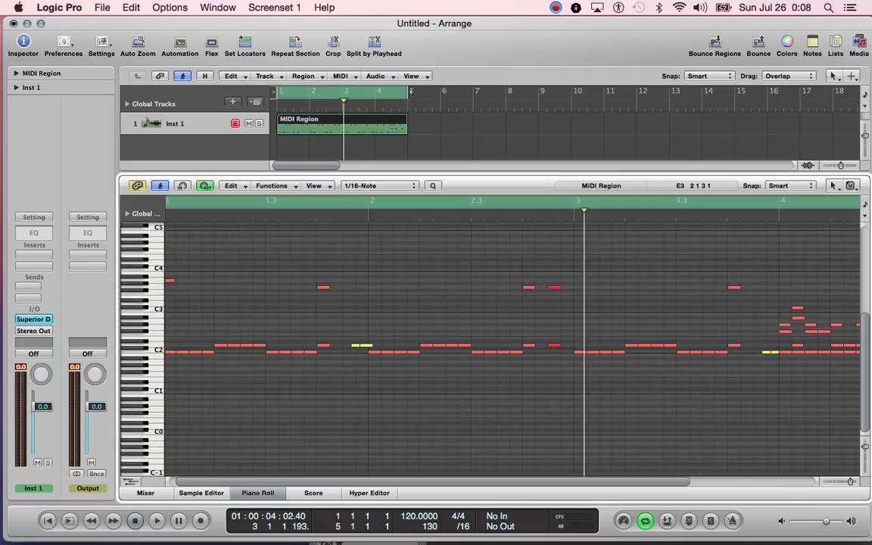
key(Return)
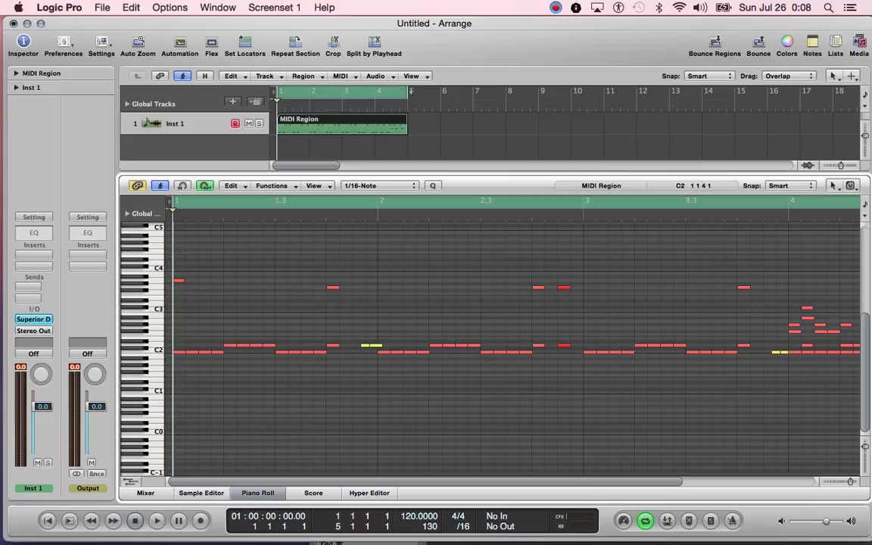
click(363, 186)
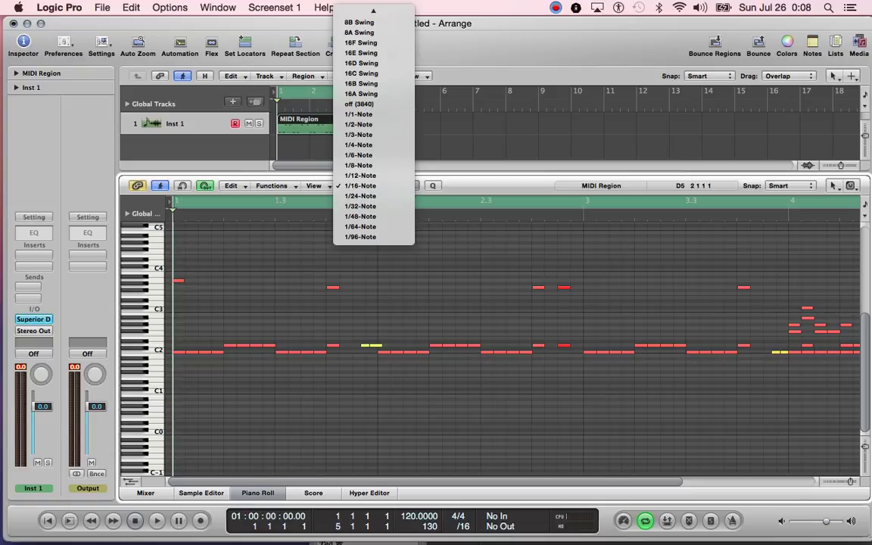
click(343, 357)
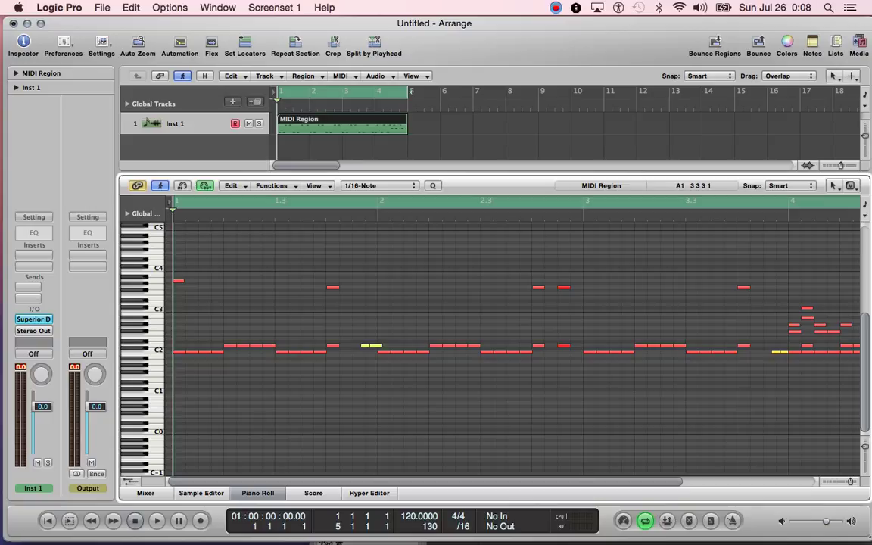
- Play the drum region through its fill in bar 4 and stop playback
scroll(492, 341, up, 3)
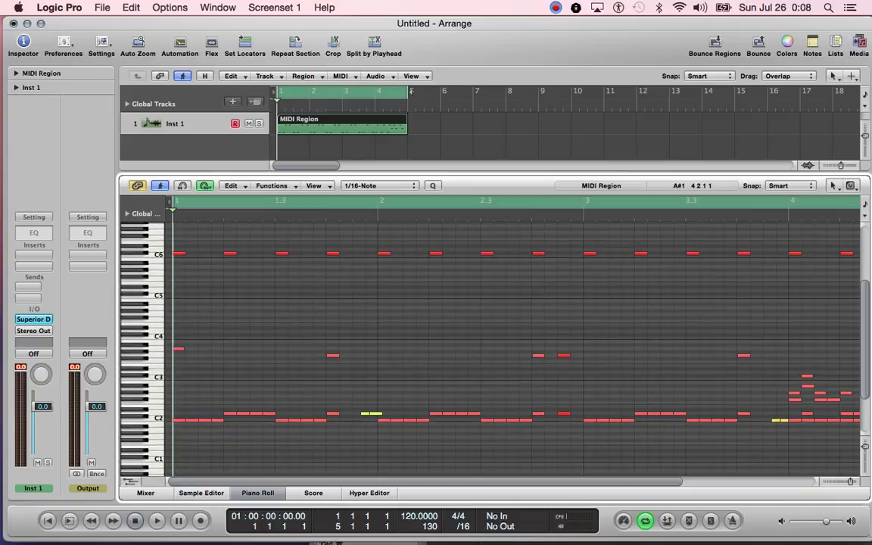
key(space)
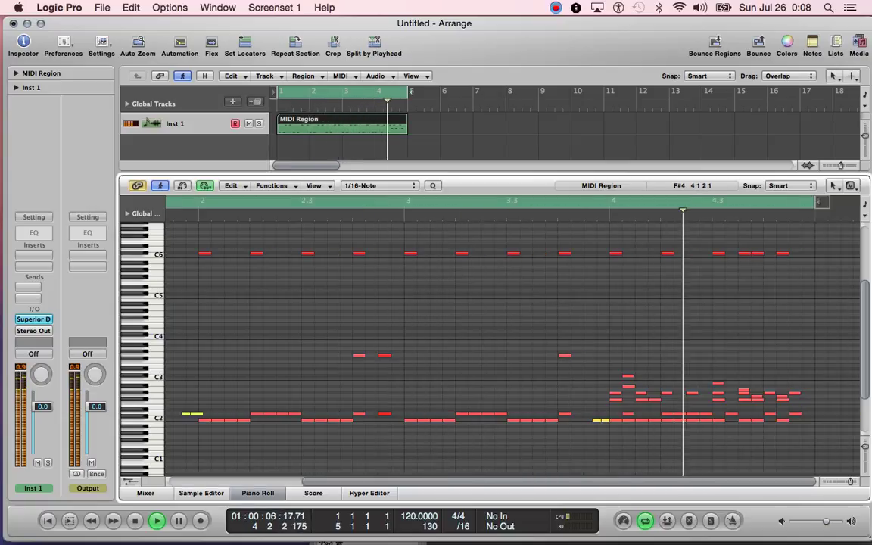
key(space)
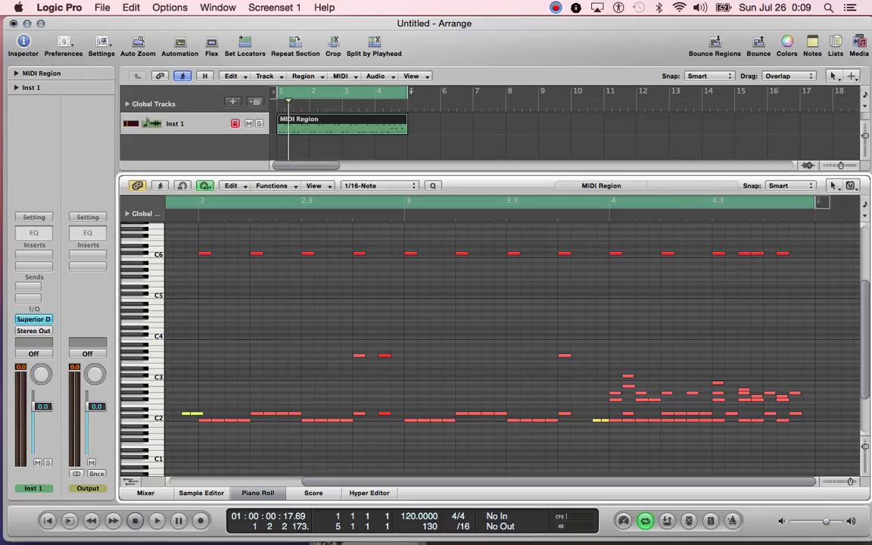
- Select the MIDI region on the Inst 1 track and start exporting it as a MIDI file
click(651, 142)
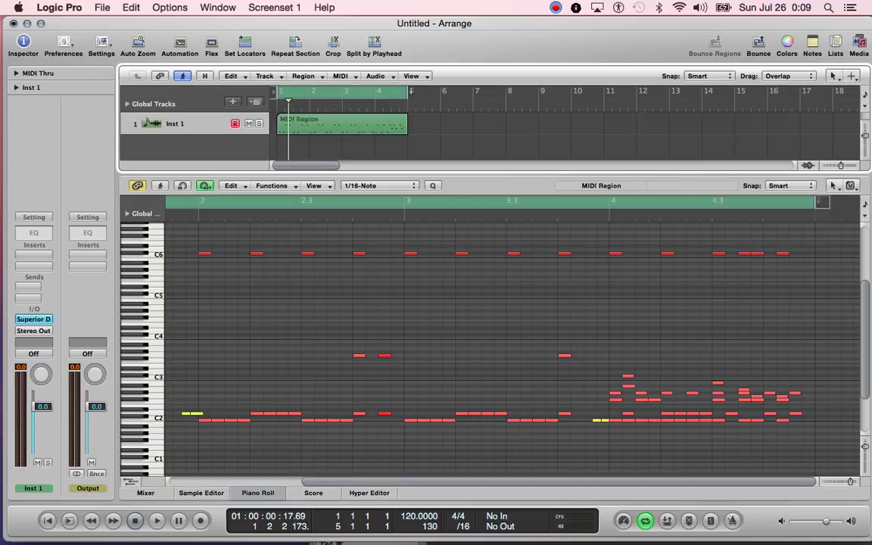
click(342, 124)
right_click(381, 119)
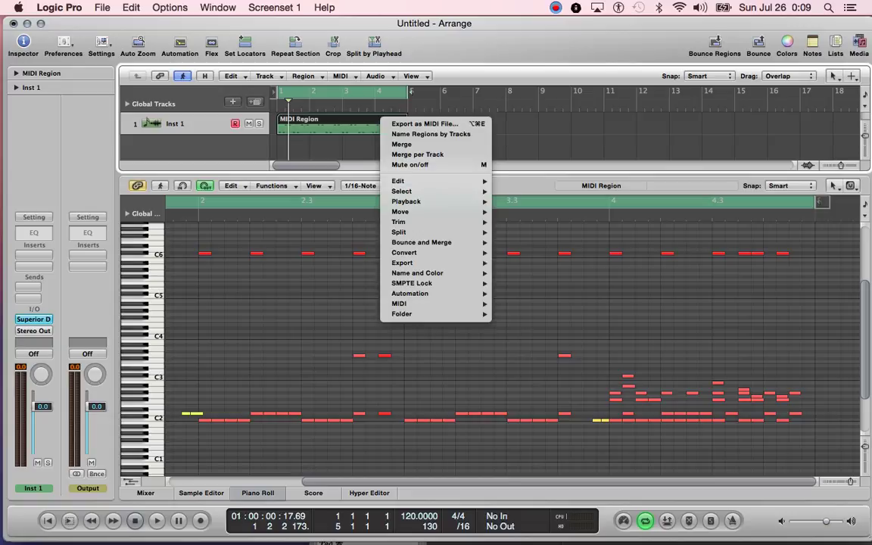
key(Escape)
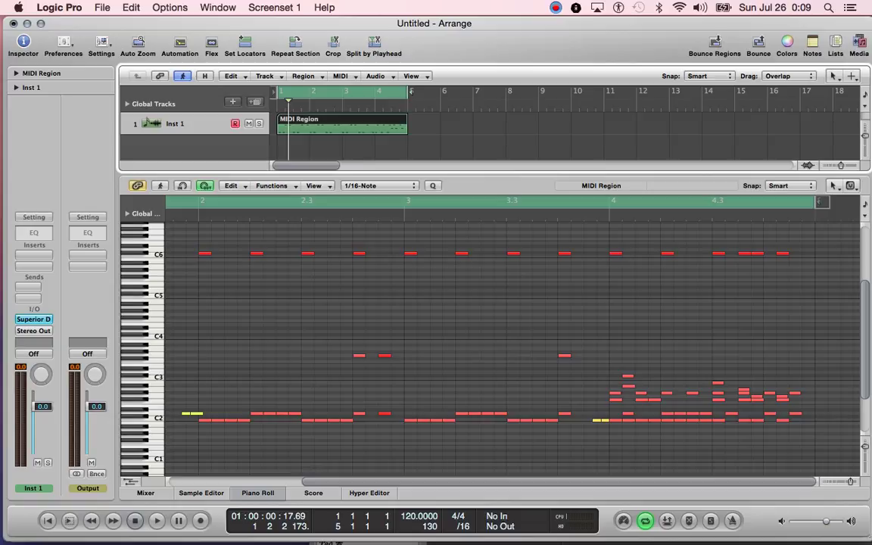
right_click(369, 121)
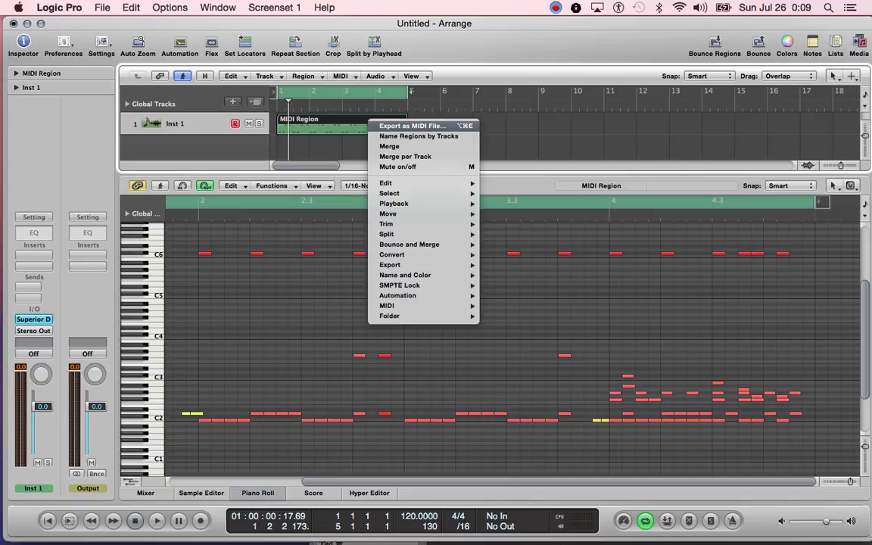
click(412, 126)
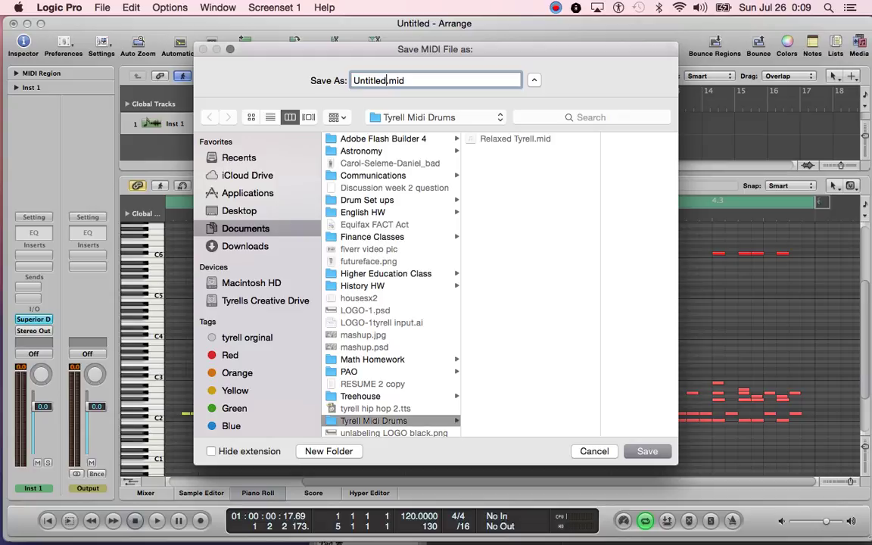
- Name the exported file metal 16th with fill.mid and save it in the Midi Drums folder inside Documents
key(super+a)
click(387, 80)
drag(386, 81, 353, 80)
text(metal 1th)
key(BackSpace)
key(BackSpace)
text(6th wi)
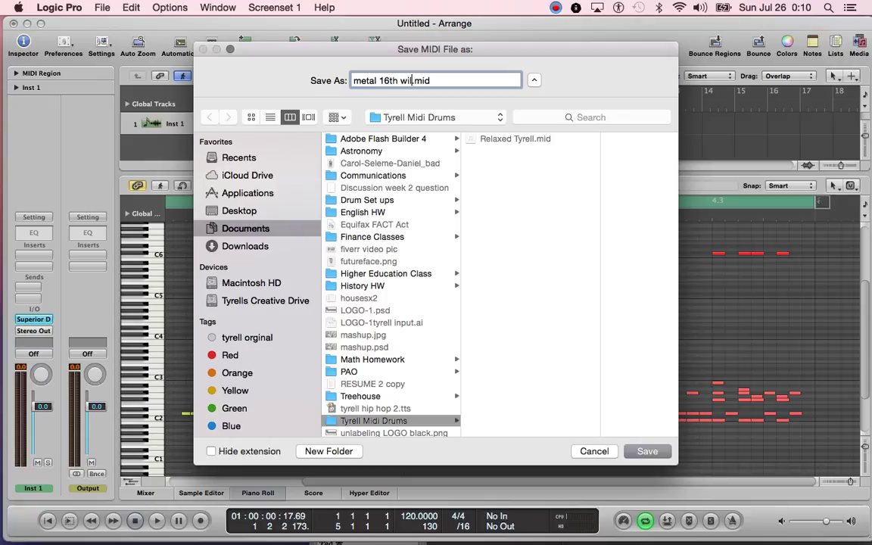
text(th fill)
key(Return)
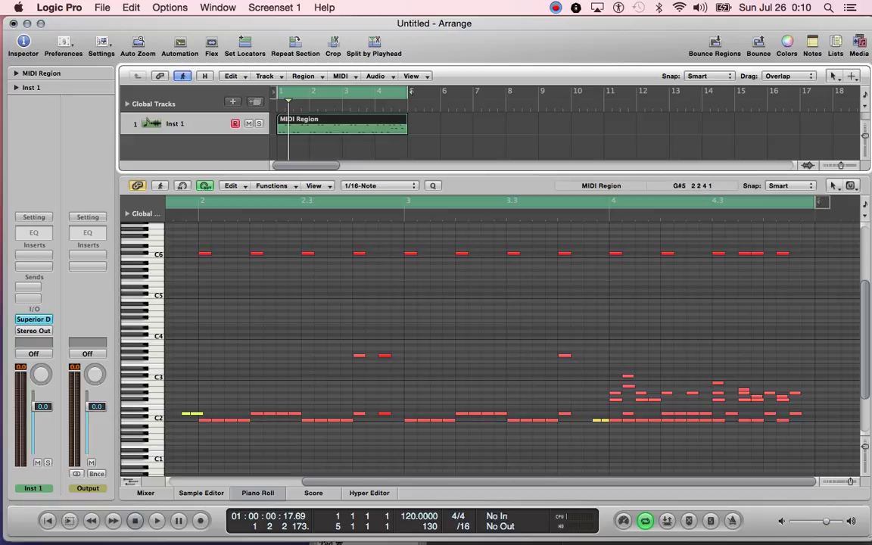
- Switch to Finder, place the export folder's window below the MY MIDIFILES window, and select metal 16th with fill.mid
drag(310, 23, 321, 118)
click(499, 26)
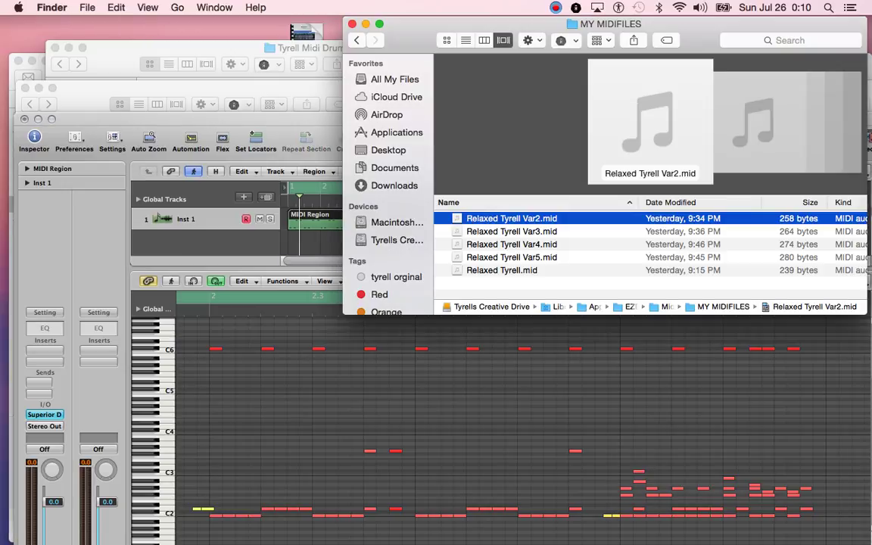
click(280, 89)
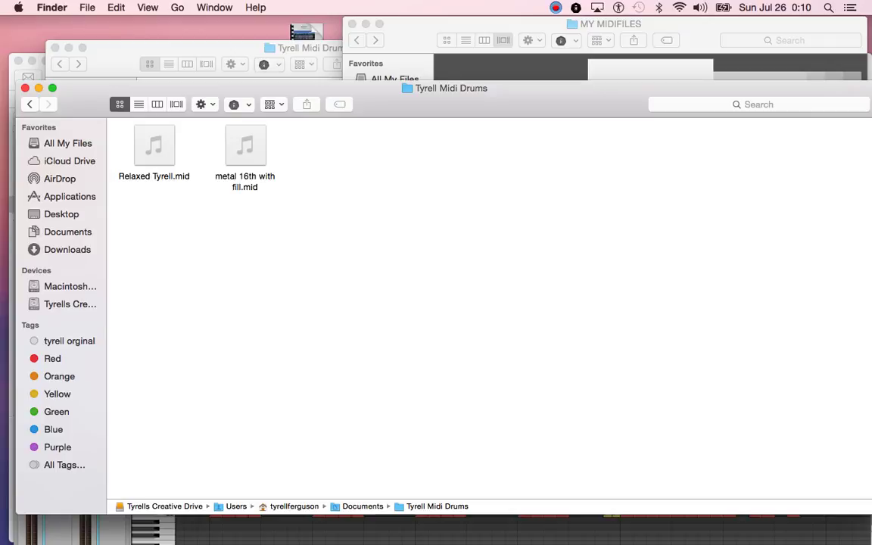
drag(340, 89, 585, 296)
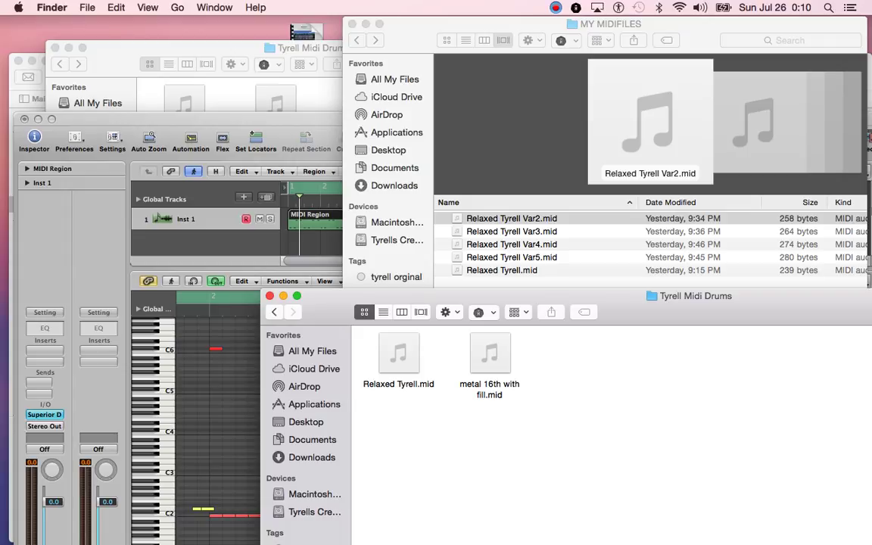
click(512, 219)
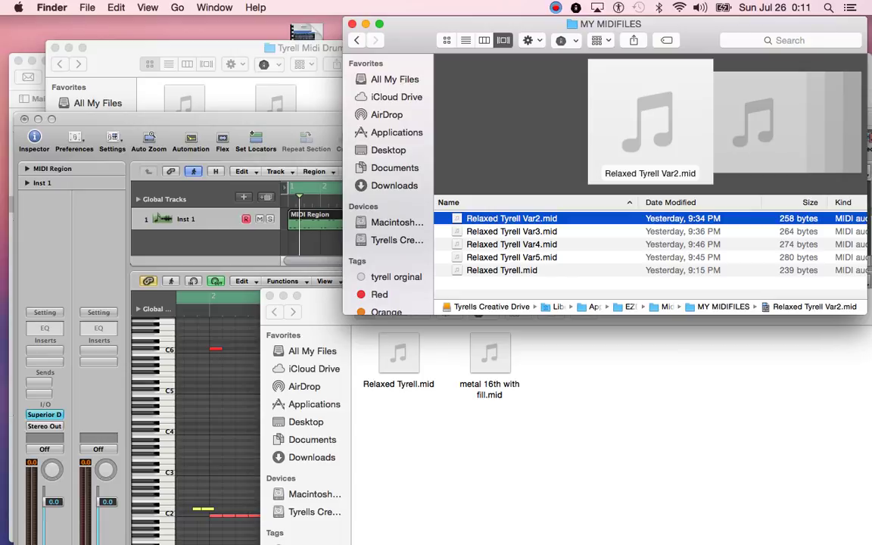
click(491, 354)
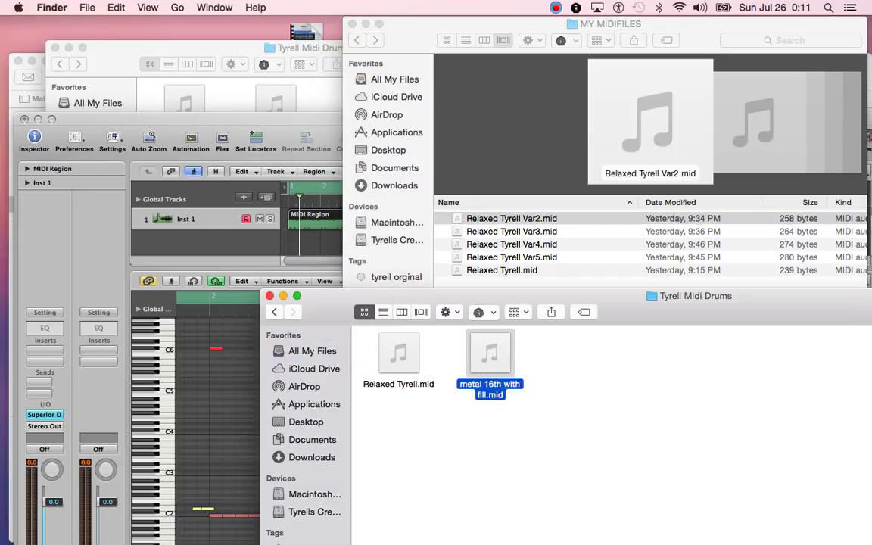
- Switch to Logic Pro and reopen the Superior Drummer window to check the grooves in the My MIDIFILES library
key(super+Tab)
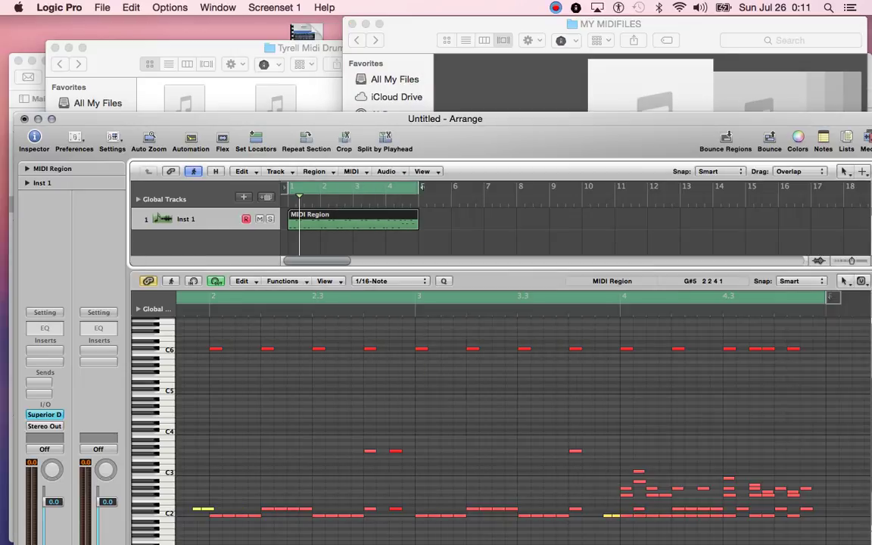
key(v)
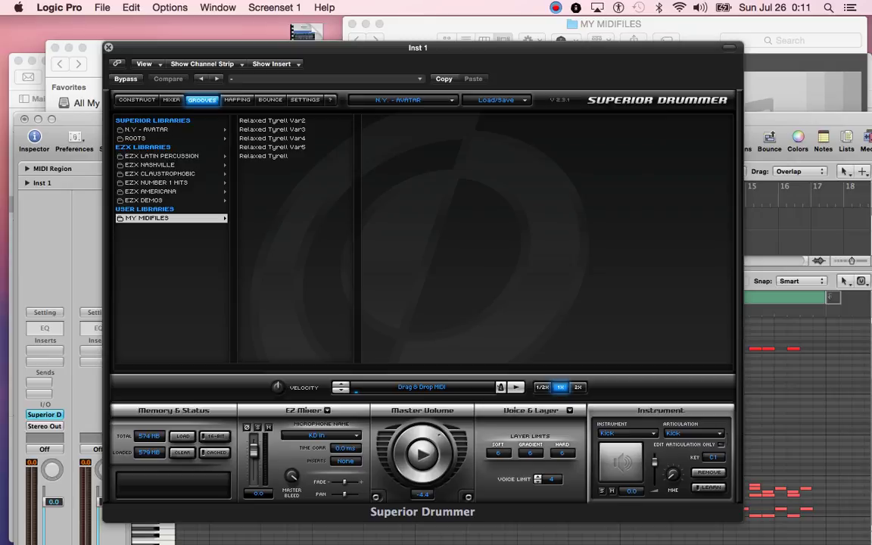
key(super+Tab)
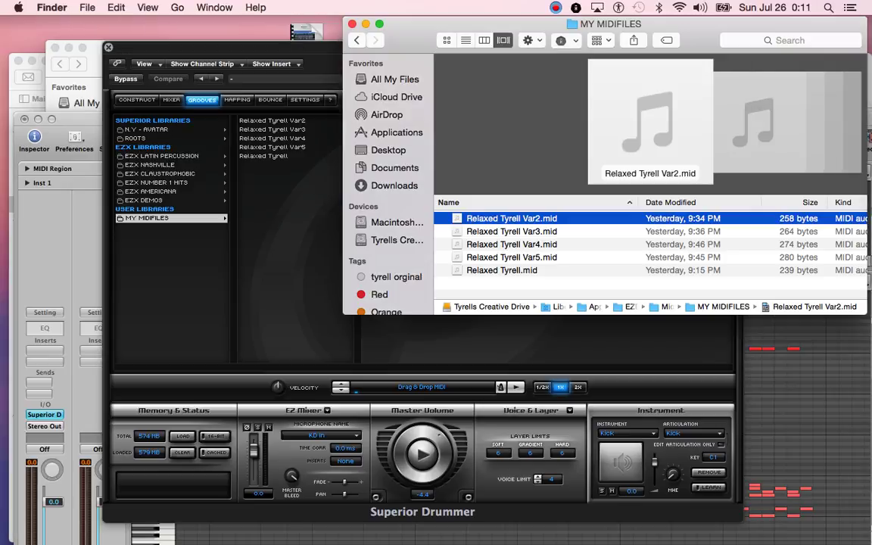
key(super+Tab)
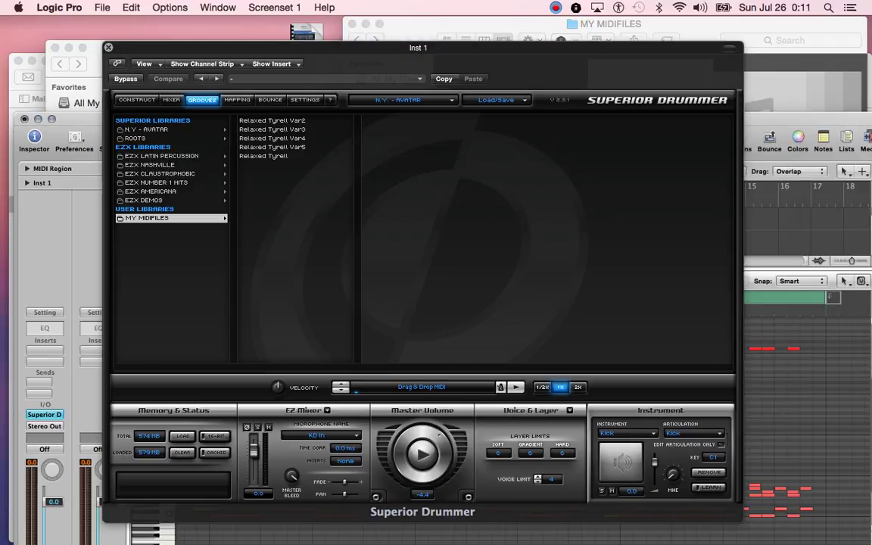
- Clear the Arrange window out of the way and move metal 16th with fill.mid from the export folder into MY MIDIFILES in Finder
drag(802, 119, 759, 380)
click(792, 350)
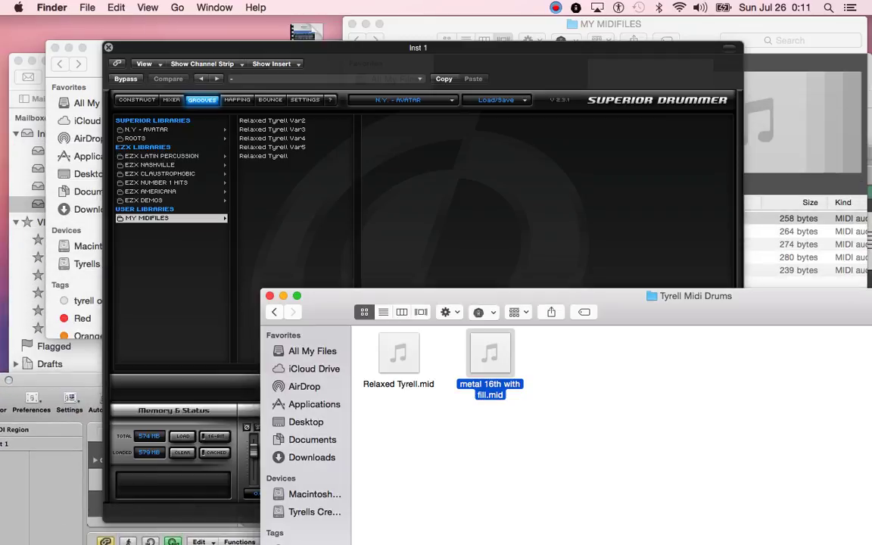
mouse_move(490, 353)
drag(490, 352, 609, 257)
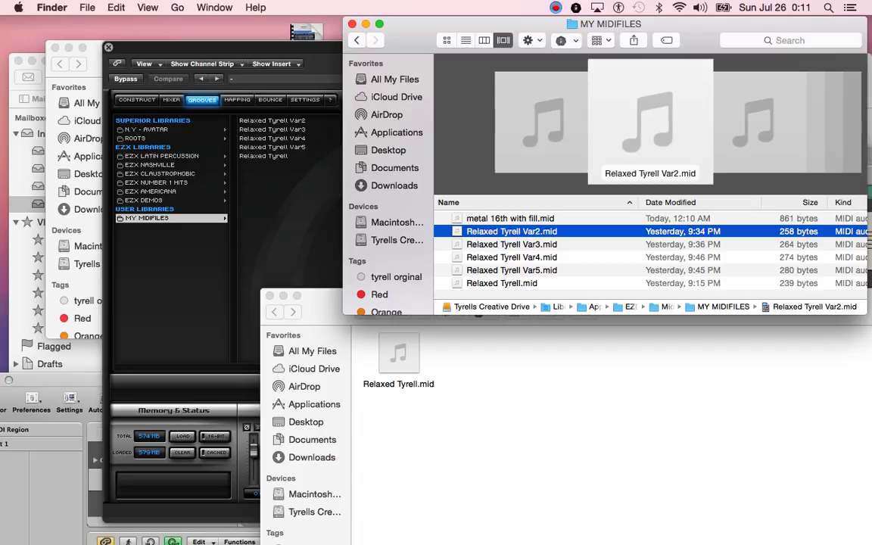
- Switch to Superior Drummer and refresh the MY MIDIFILES groove list by opening EZX Americana and returning to MY MIDIFILES
click(172, 295)
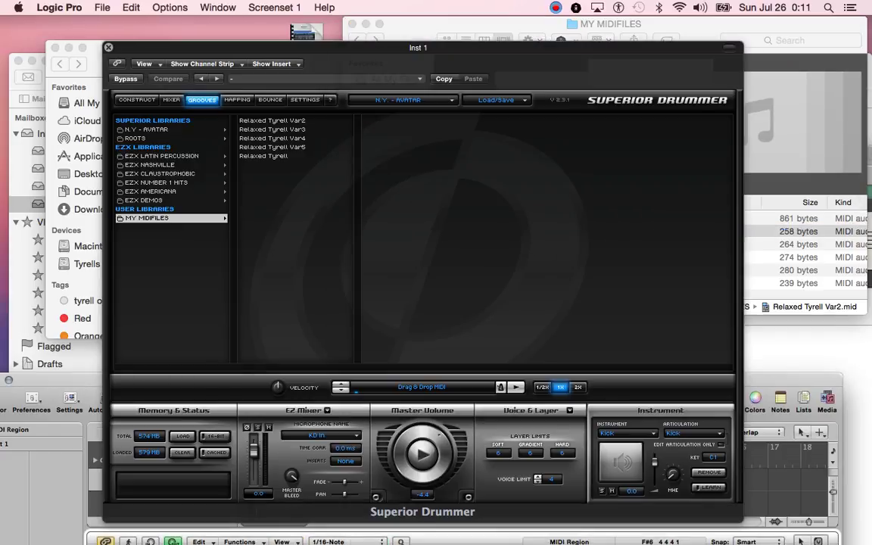
click(171, 191)
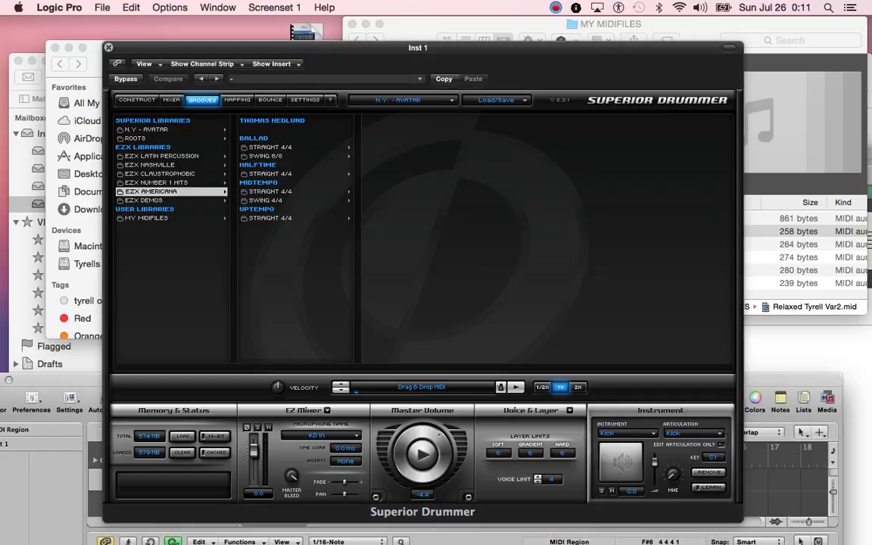
click(171, 218)
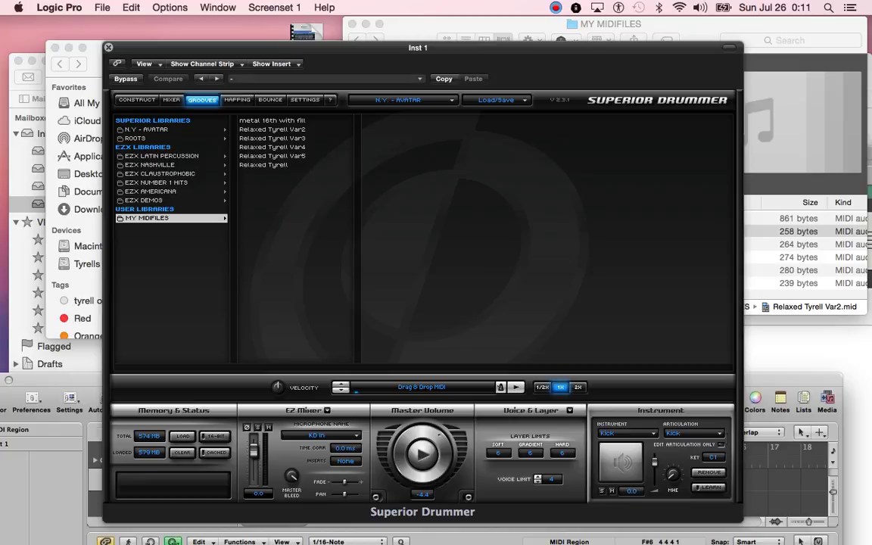
- Play the metal 16th with fill groove, audition its Kick and Ride alone and combined with Snare and Crash, and stop playback
click(288, 121)
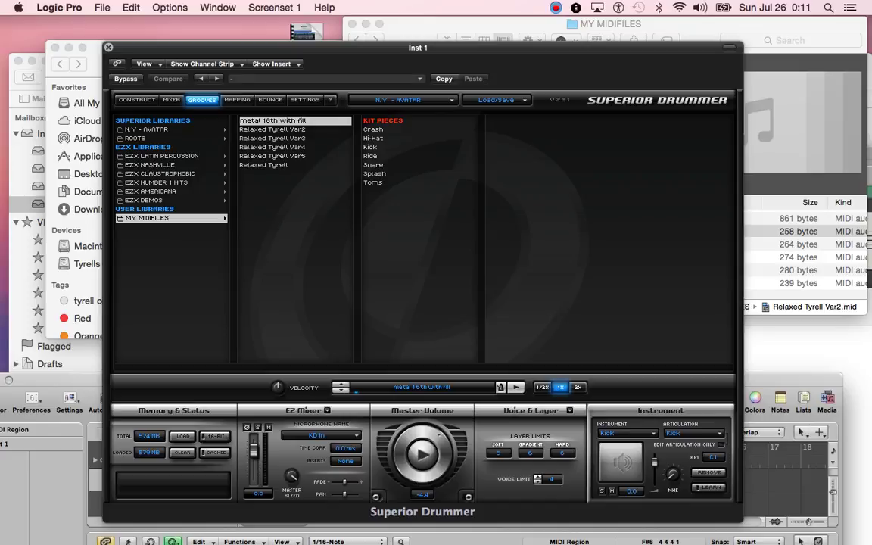
click(517, 387)
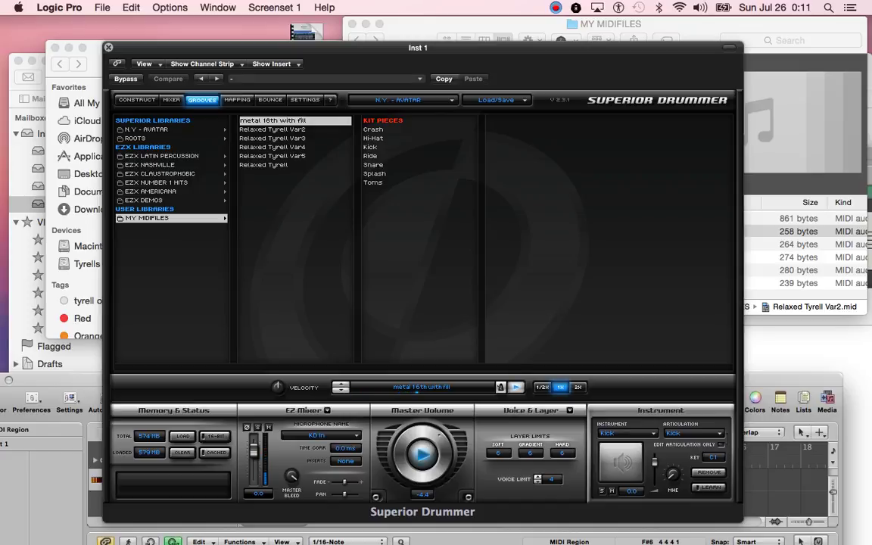
click(393, 147)
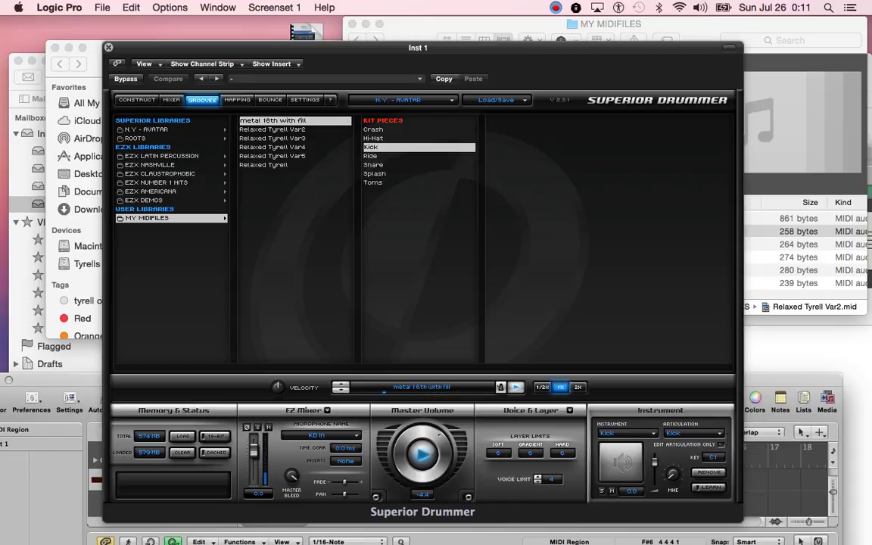
click(394, 156)
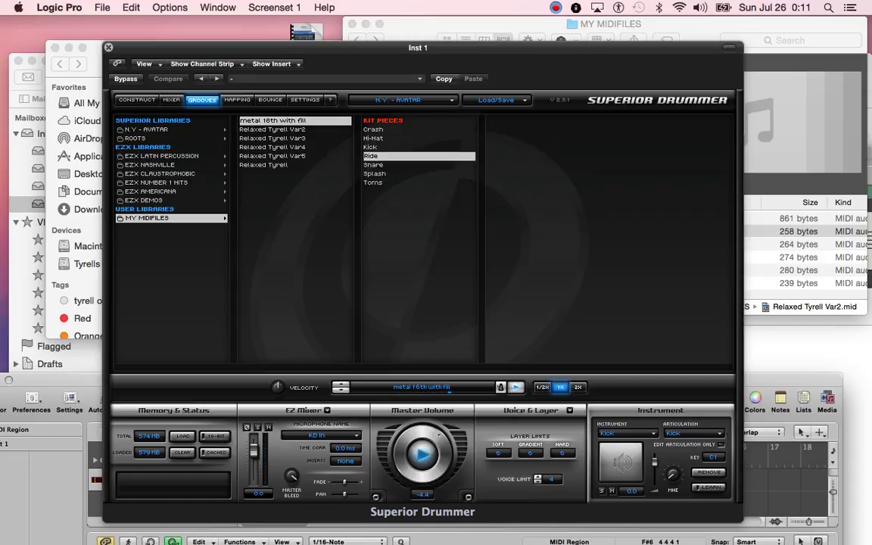
shift+click(394, 147)
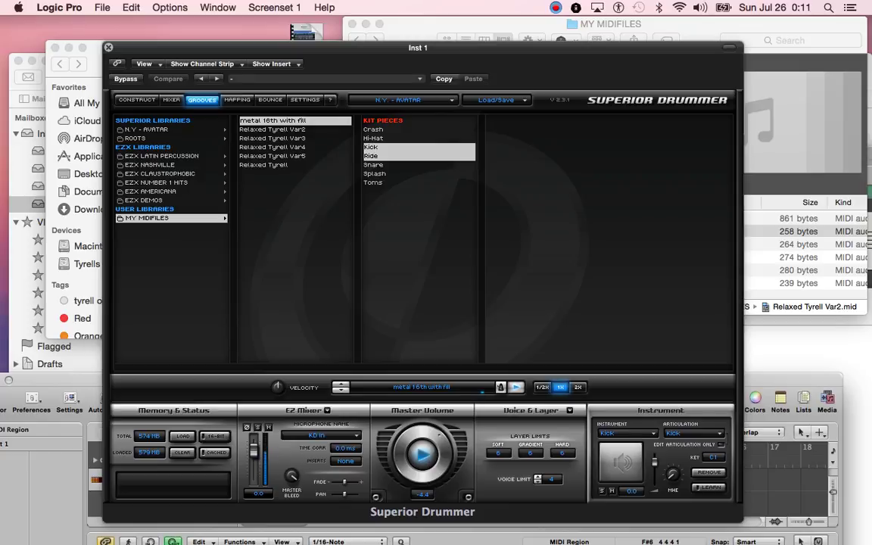
super+click(394, 165)
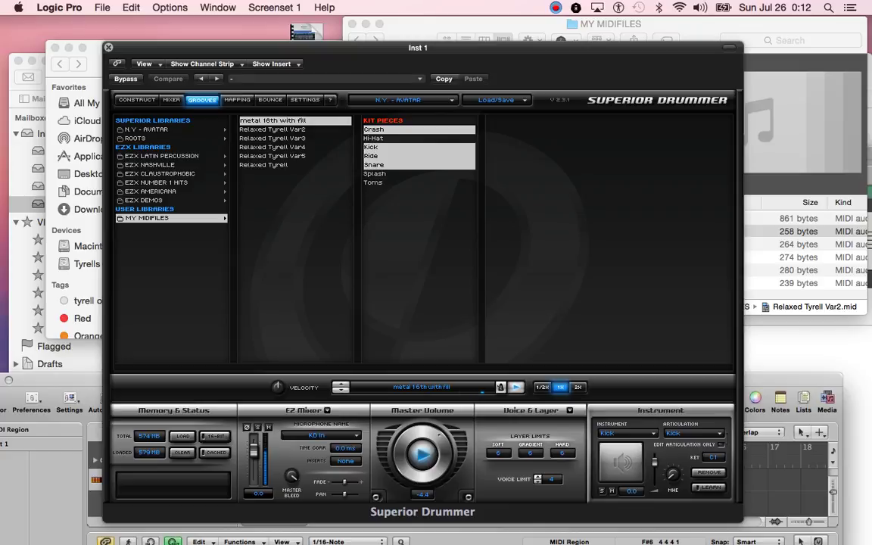
key(space)
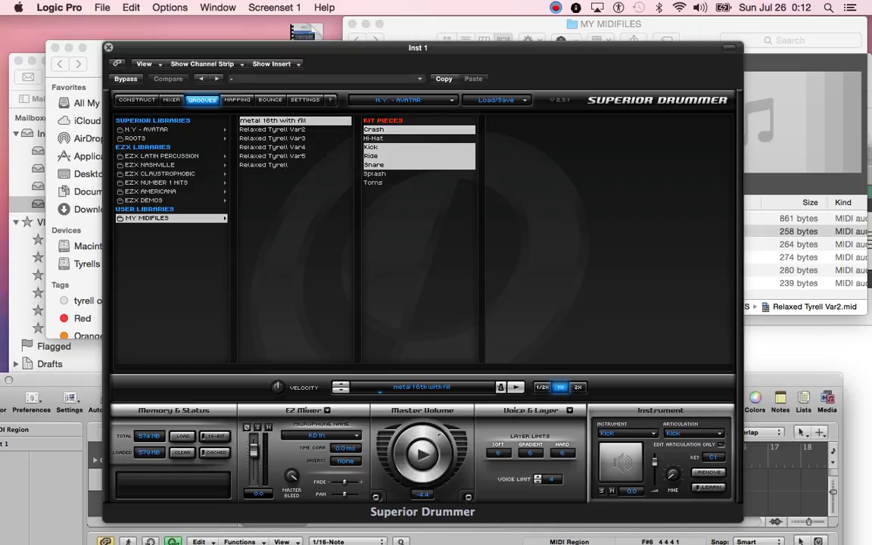
- Move the Arrange window back up behind the Superior Drummer window
drag(791, 380, 814, 212)
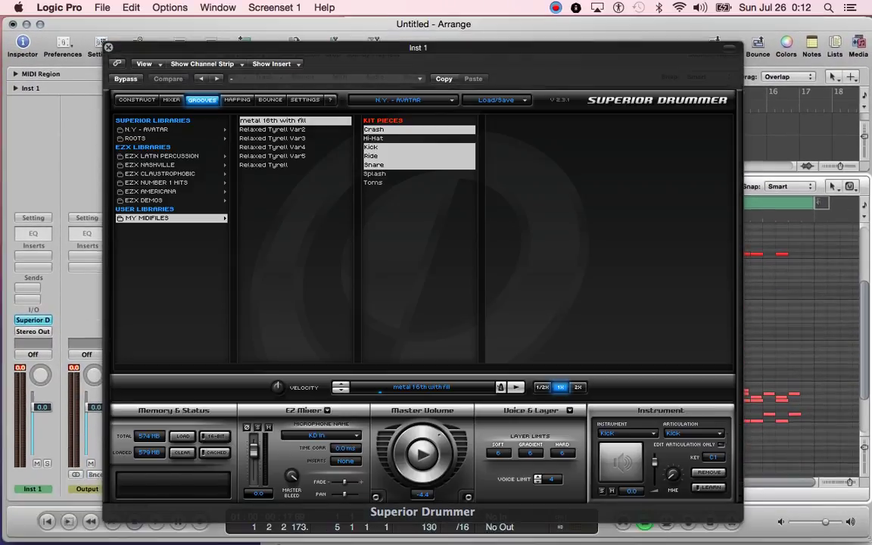